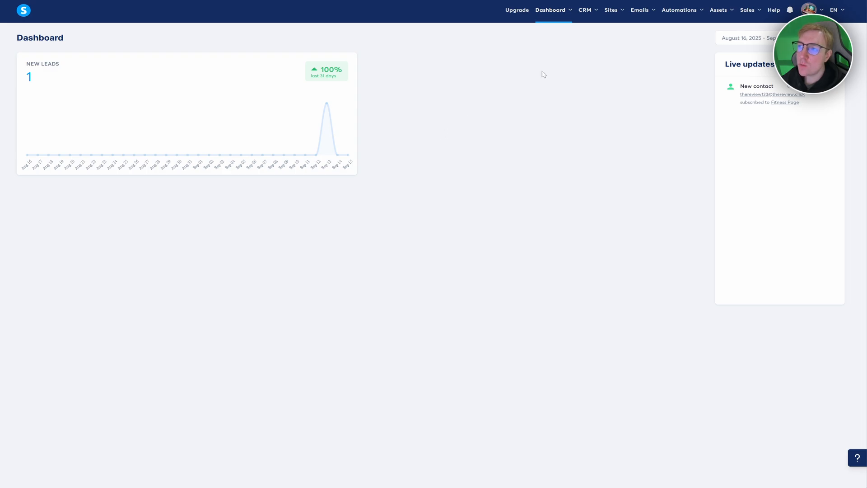
- Go to Automations > Rules to view the empty automation rules list
{"action": "mouse_move", "coordinate": [672, 15]}
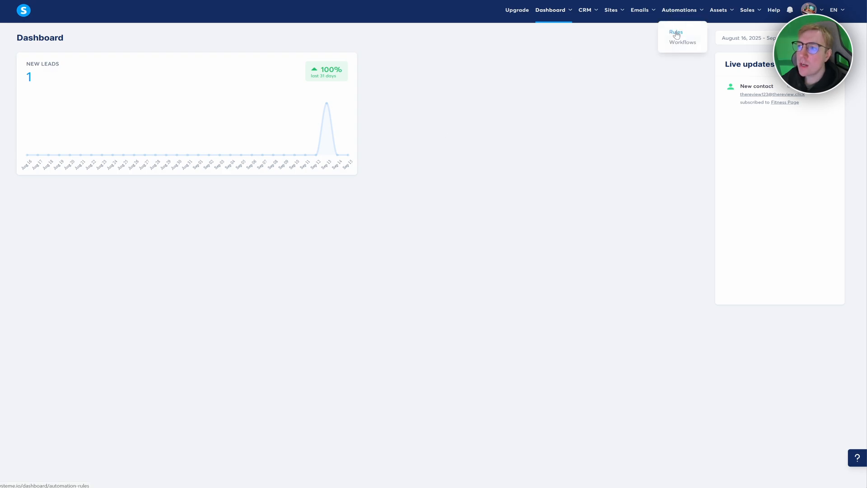
{"action": "left_click", "coordinate": [676, 33]}
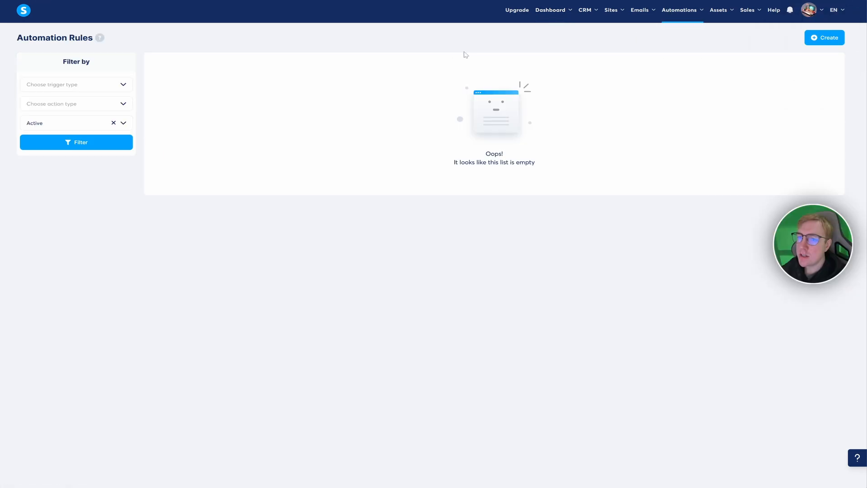
- Start creating a new automation rule from the Automation Rules page
{"action": "left_click", "coordinate": [822, 37]}
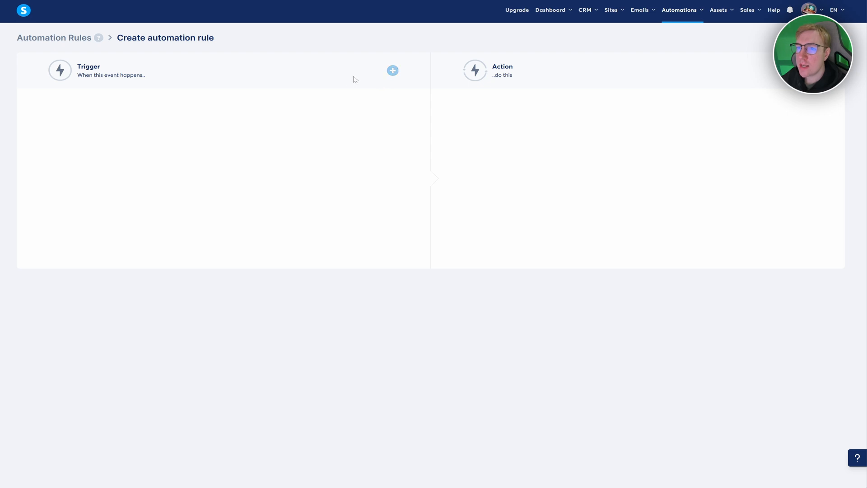
{"action": "left_click", "coordinate": [392, 70]}
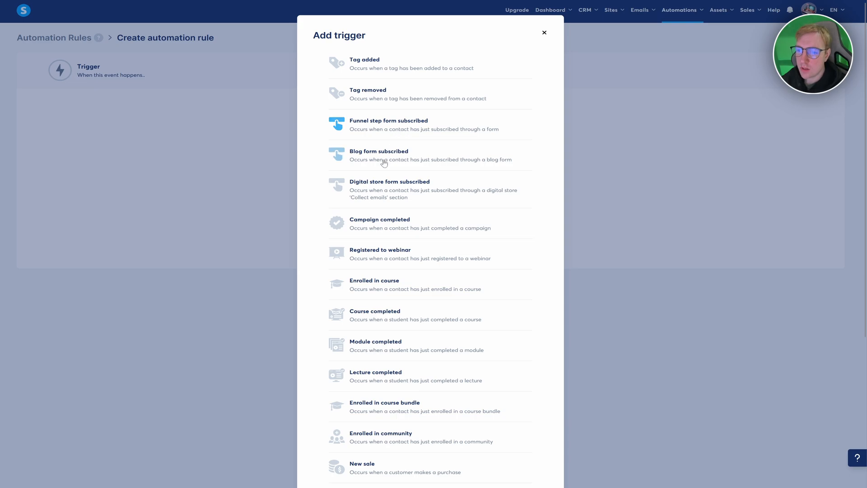
{"action": "scroll", "coordinate": [397, 154], "scroll_direction": "down", "scroll_amount": 3}
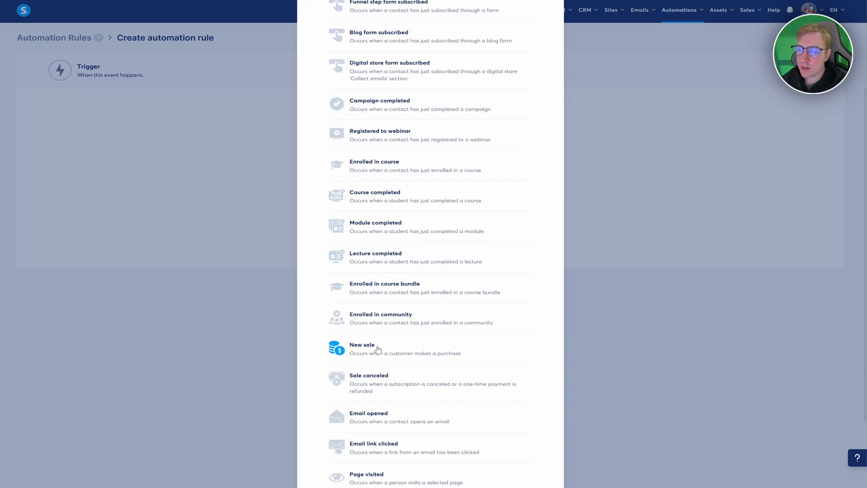
{"action": "scroll", "coordinate": [375, 351], "scroll_direction": "down", "scroll_amount": 1}
{"action": "scroll", "coordinate": [376, 355], "scroll_direction": "down", "scroll_amount": 1}
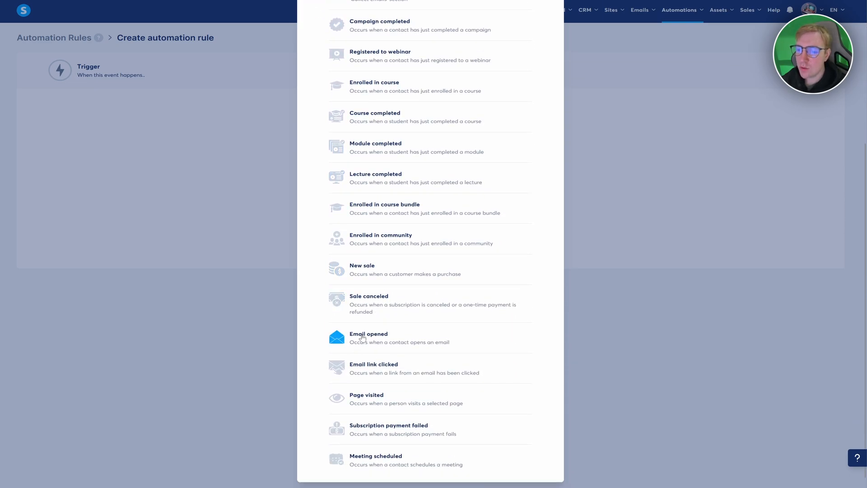
{"action": "scroll", "coordinate": [375, 354], "scroll_direction": "down", "scroll_amount": 1}
{"action": "scroll", "coordinate": [374, 354], "scroll_direction": "up", "scroll_amount": 5}
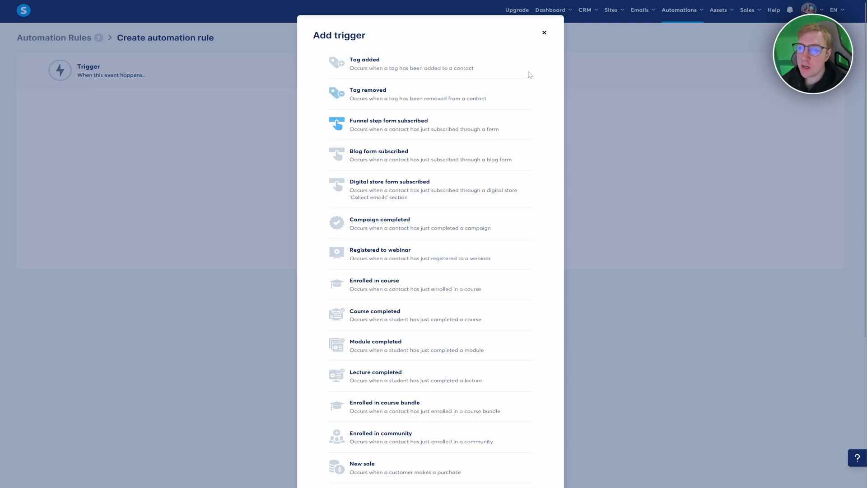
{"action": "left_click", "coordinate": [543, 33]}
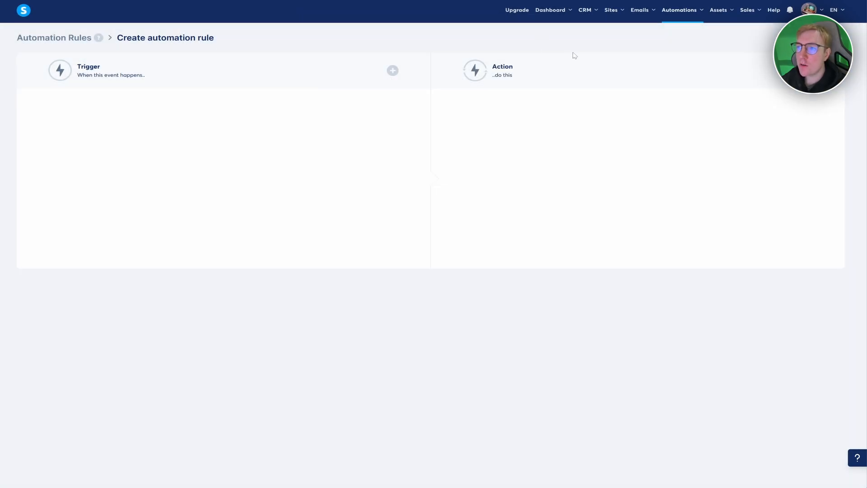
- Open the Fitness course Template funnel and check the Fitness Page's signup form in the editor
{"action": "mouse_move", "coordinate": [614, 10]}
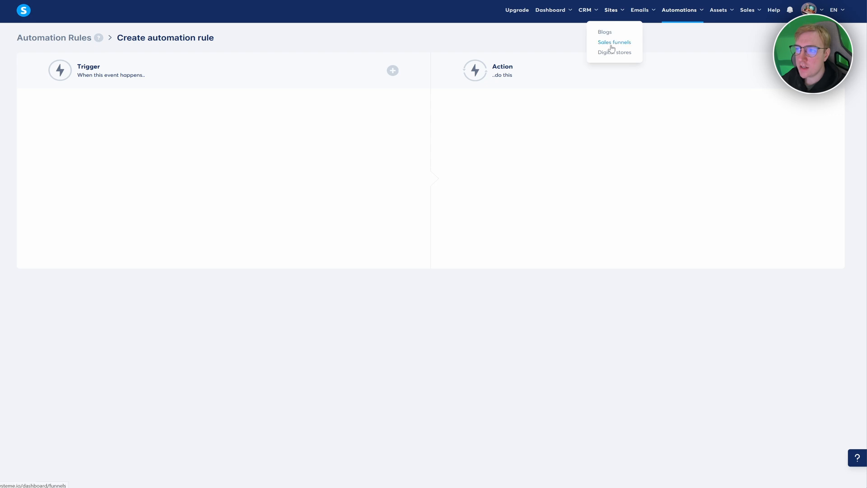
{"action": "left_click", "coordinate": [612, 45]}
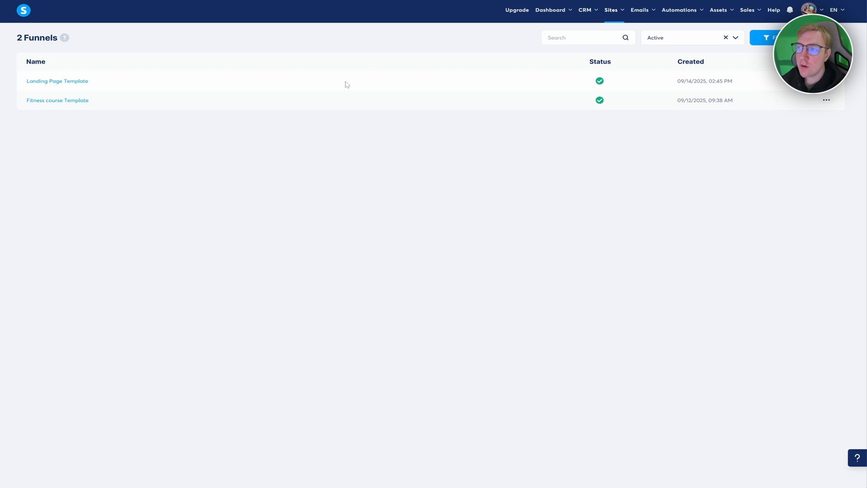
{"action": "left_click", "coordinate": [54, 104]}
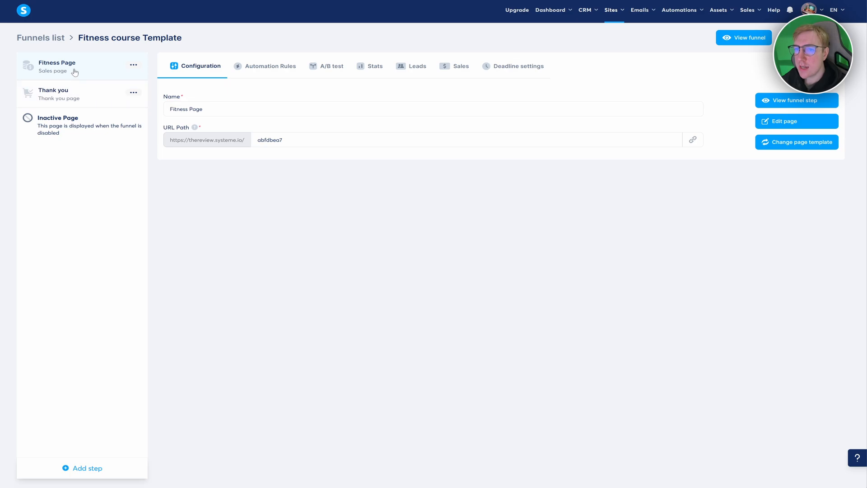
{"action": "left_click", "coordinate": [798, 126]}
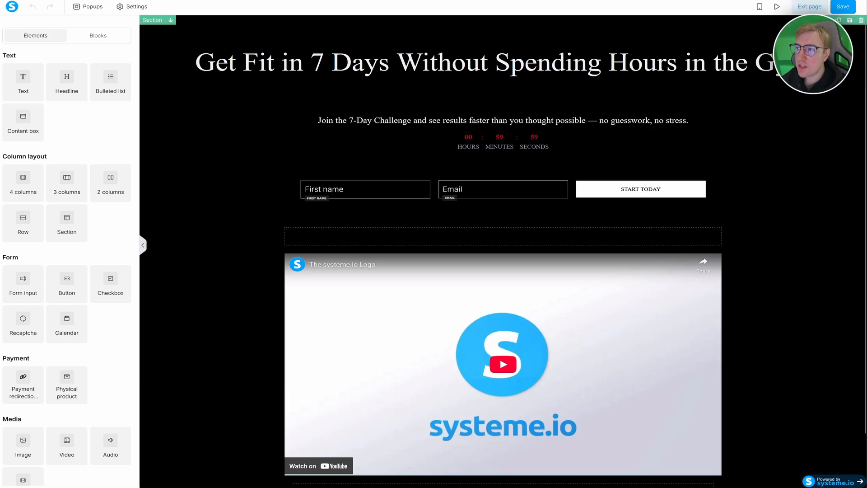
{"action": "left_click", "coordinate": [807, 8]}
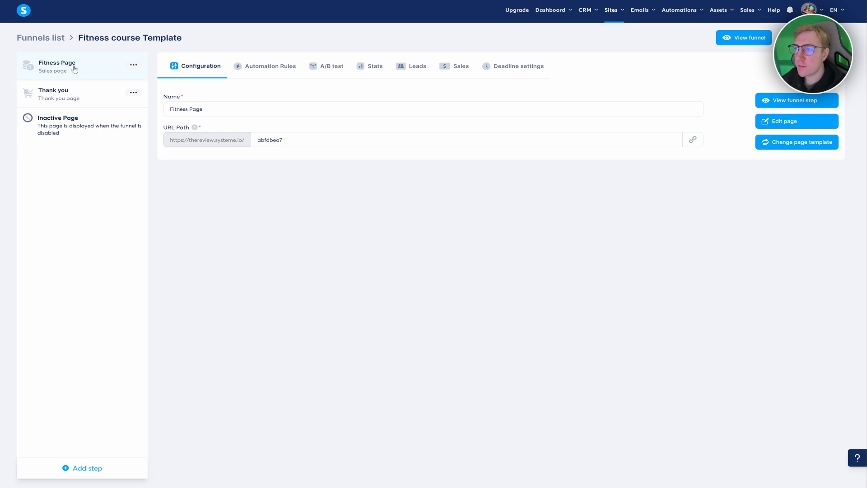
- Return to the Automation Rules list and start a new rule
{"action": "mouse_move", "coordinate": [679, 10]}
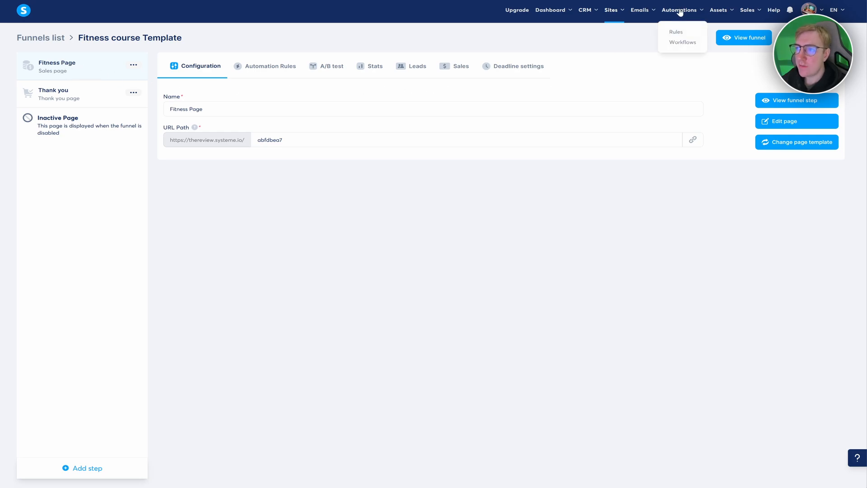
{"action": "left_click", "coordinate": [678, 35]}
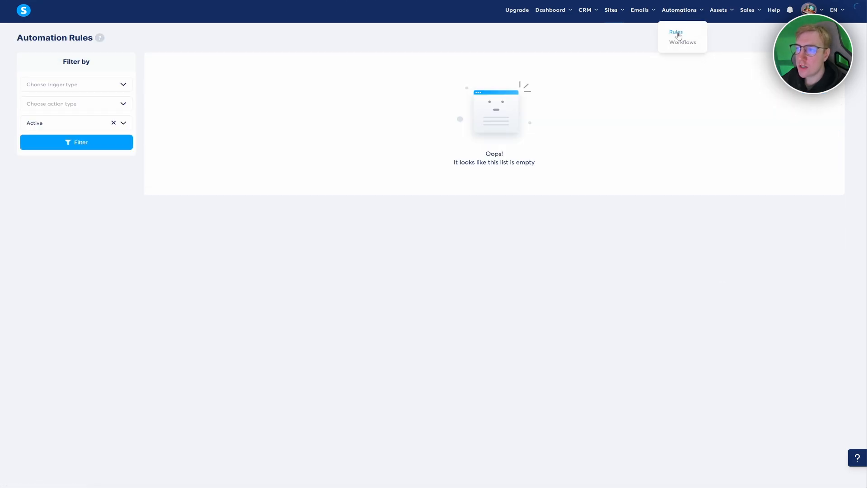
{"action": "left_click", "coordinate": [822, 41]}
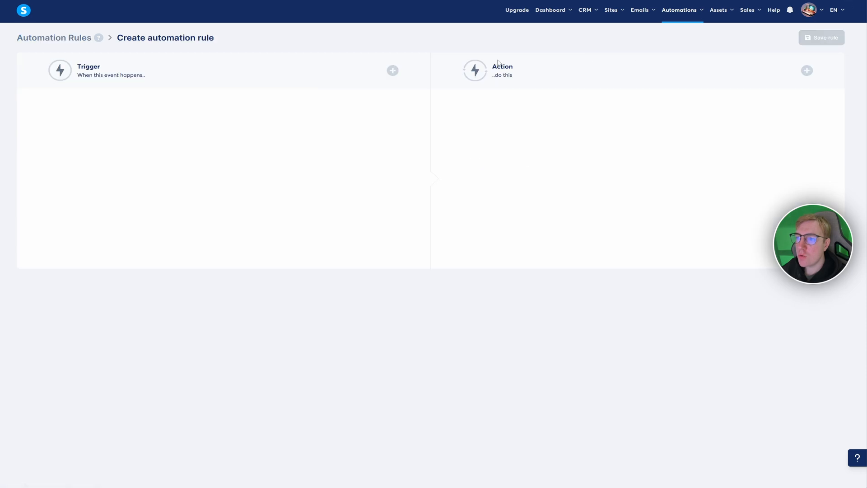
- Set the trigger to Funnel step form subscribed for the Fitness course Template's Fitness Page
{"action": "left_click", "coordinate": [392, 71]}
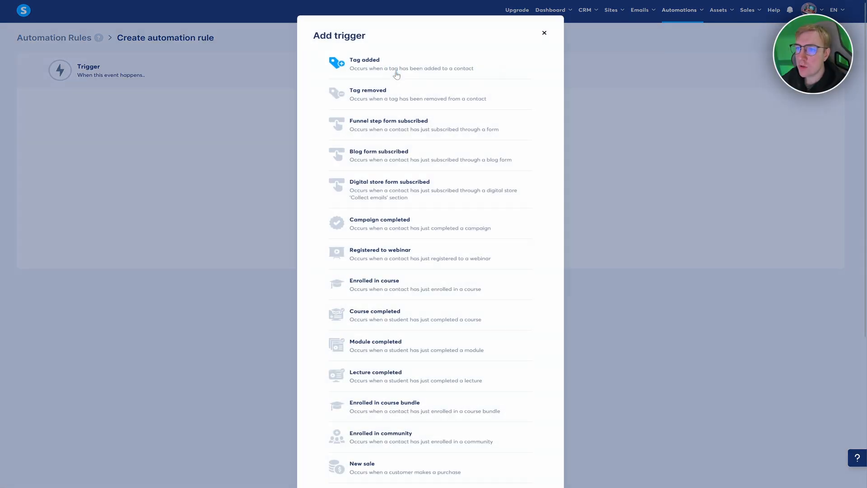
{"action": "left_click", "coordinate": [367, 127]}
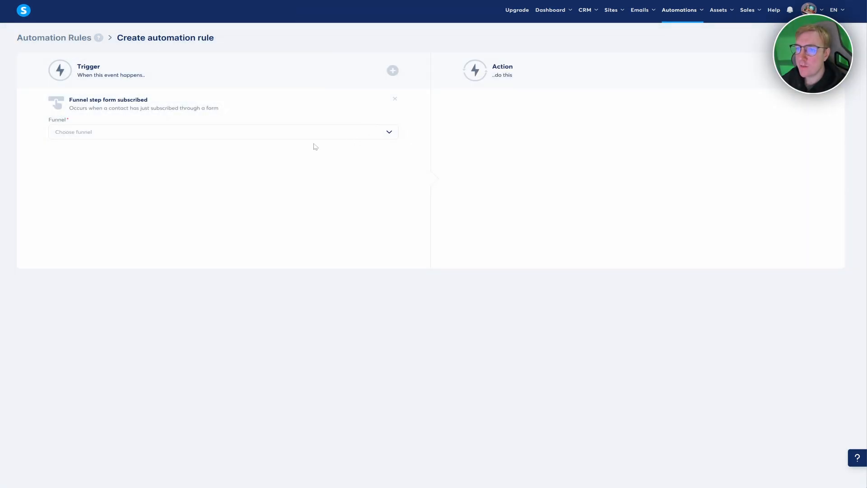
{"action": "left_click", "coordinate": [83, 135]}
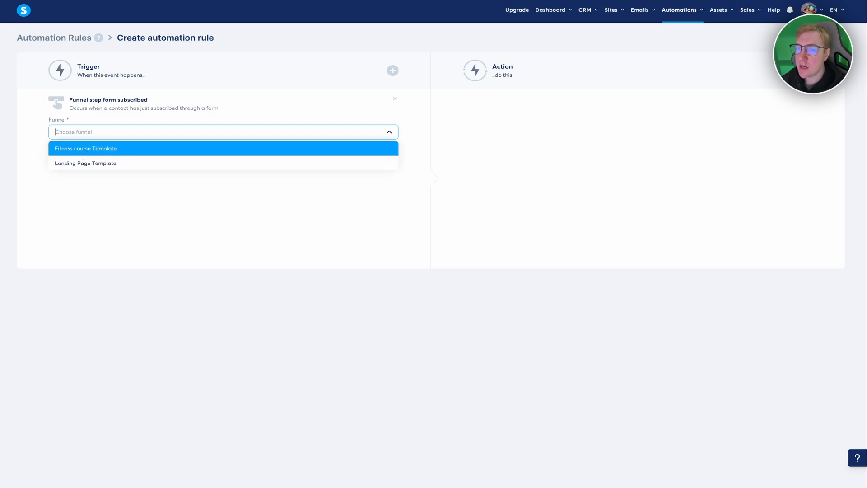
{"action": "left_click", "coordinate": [98, 149]}
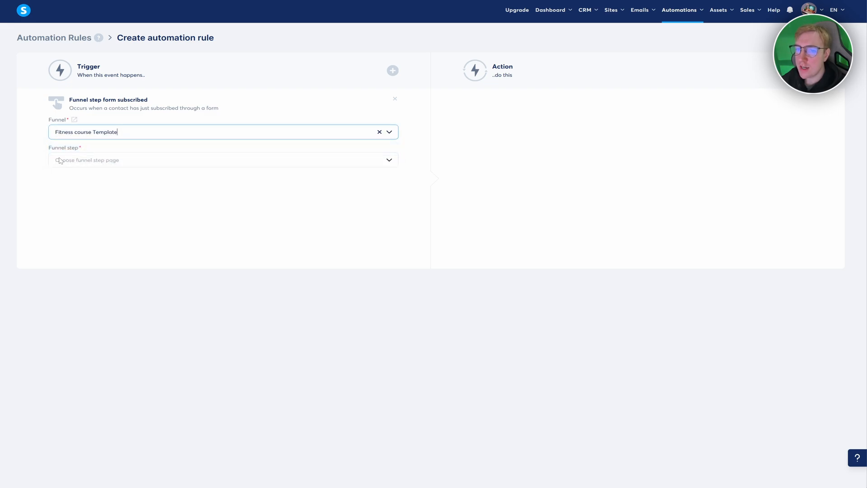
{"action": "left_click", "coordinate": [94, 163]}
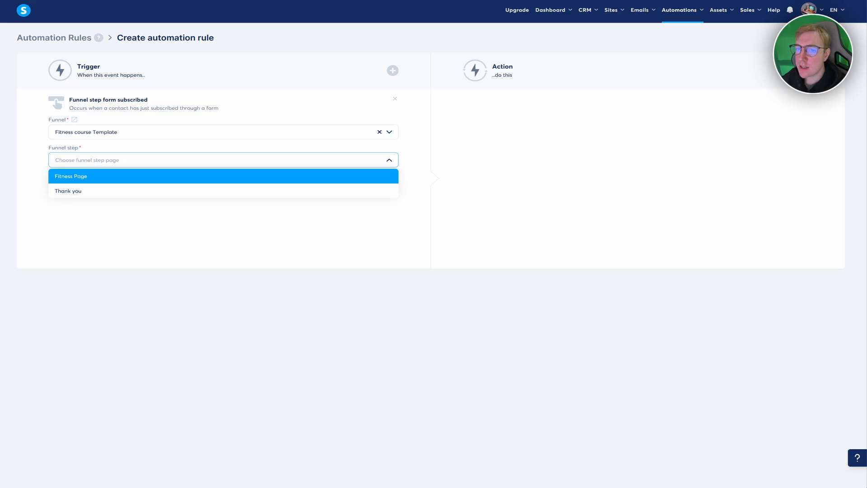
{"action": "left_click", "coordinate": [77, 177]}
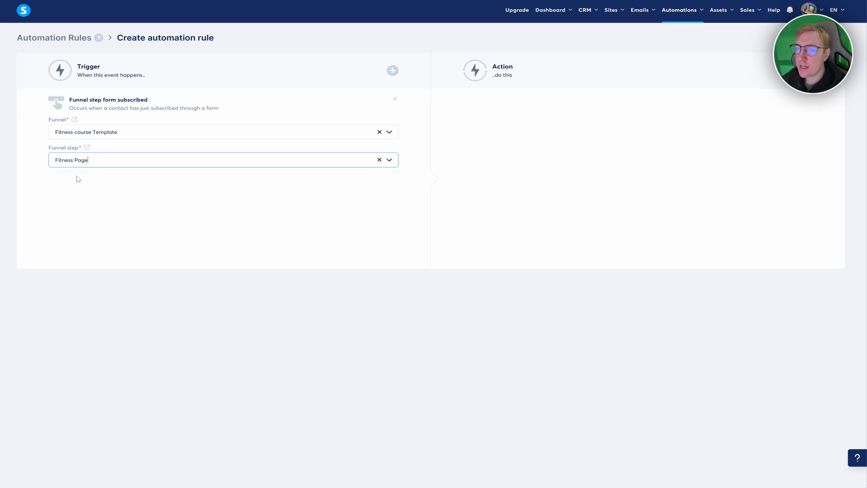
{"action": "left_click", "coordinate": [357, 180]}
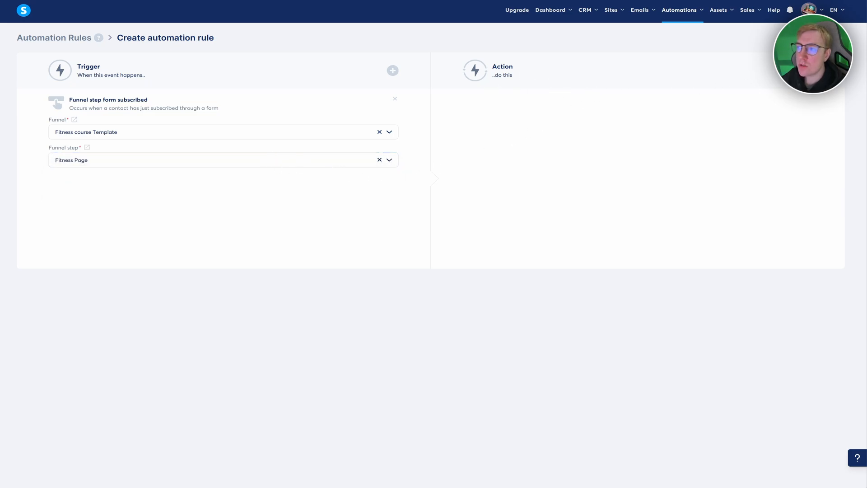
{"action": "left_click", "coordinate": [392, 70]}
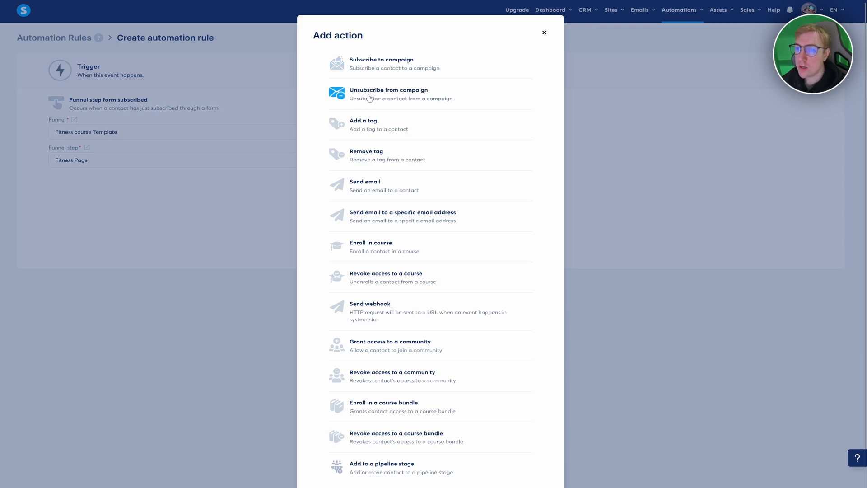
- Make the action Send email using Day 1 Free video, previewing then closing the new-email form
{"action": "left_click", "coordinate": [365, 189]}
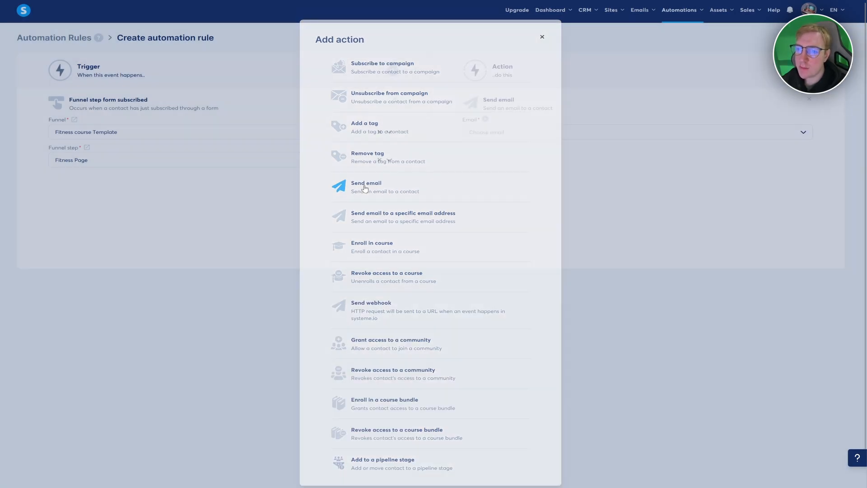
{"action": "left_click", "coordinate": [510, 137]}
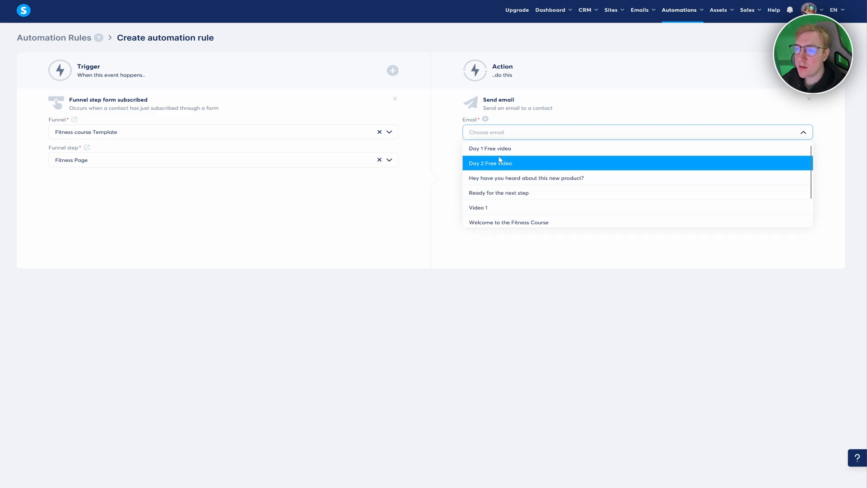
{"action": "scroll", "coordinate": [499, 190], "scroll_direction": "down", "scroll_amount": 1}
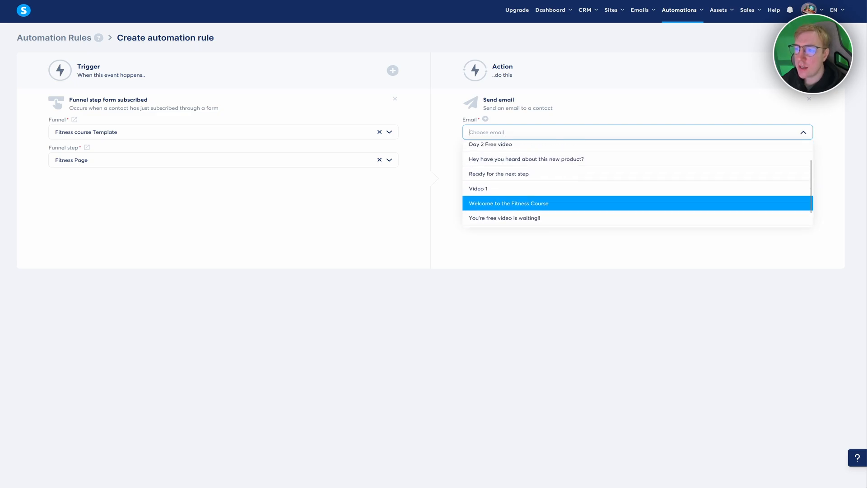
{"action": "scroll", "coordinate": [636, 183], "scroll_direction": "up", "scroll_amount": 1}
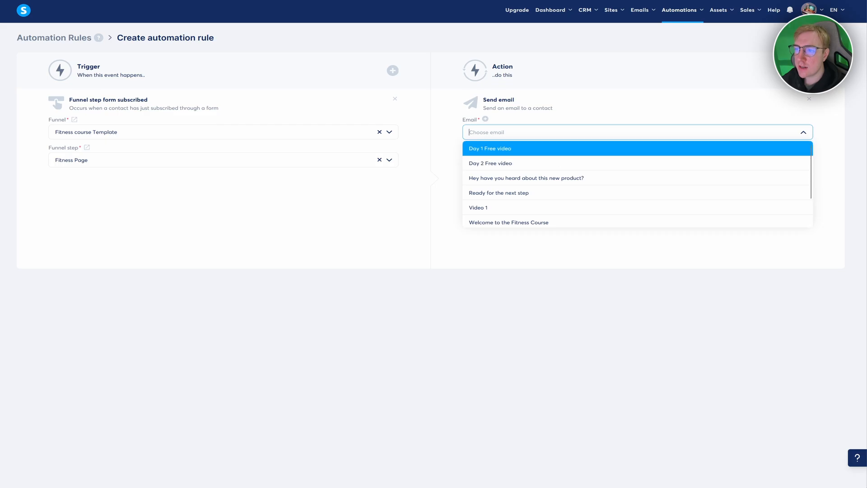
{"action": "left_click", "coordinate": [493, 150]}
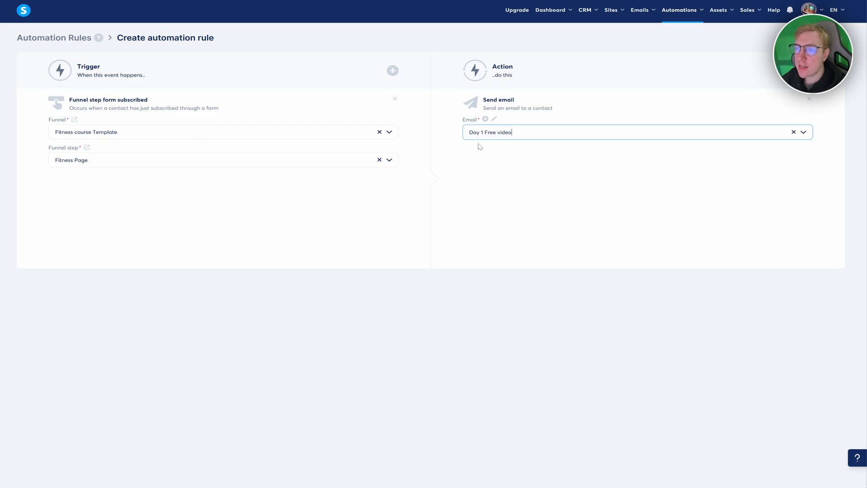
{"action": "left_click", "coordinate": [485, 120]}
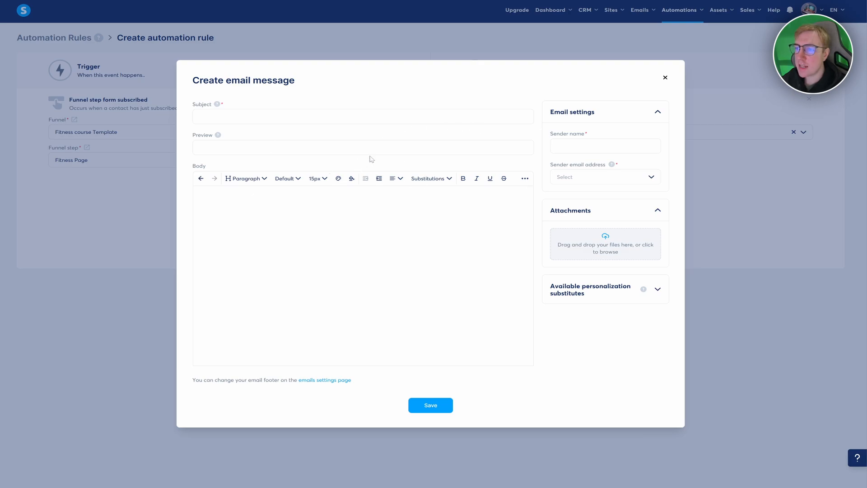
{"action": "left_click", "coordinate": [666, 77]}
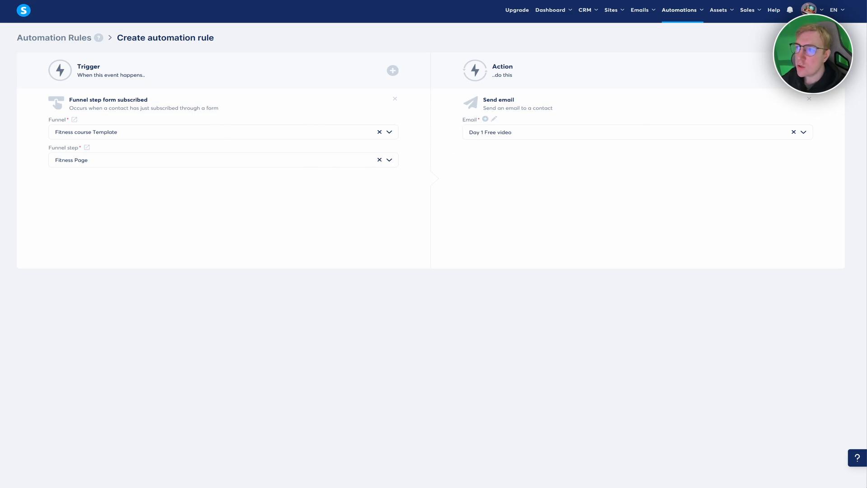
- Save the rule, then open the Fitness course Template funnel from Sales funnels
{"action": "left_click", "coordinate": [823, 39]}
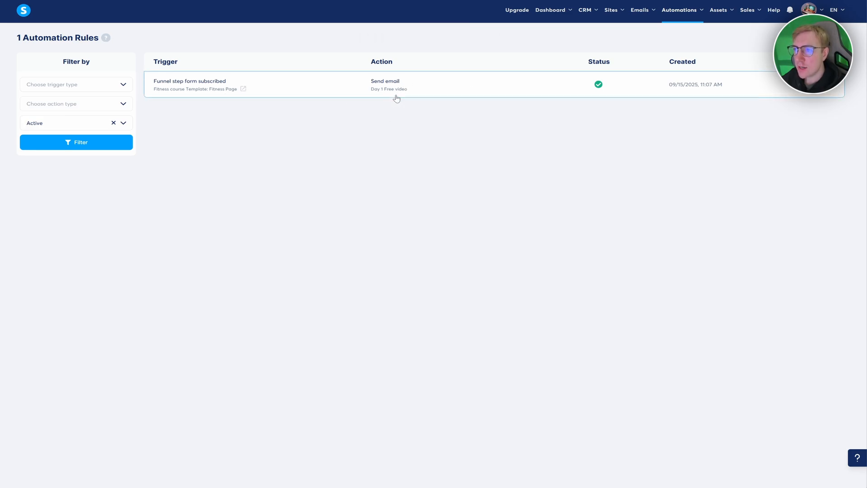
{"action": "mouse_move", "coordinate": [615, 12]}
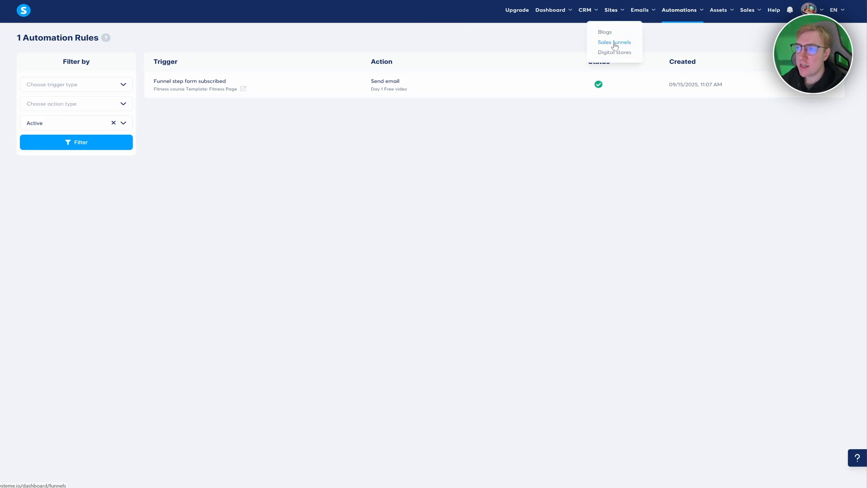
{"action": "left_click", "coordinate": [614, 44]}
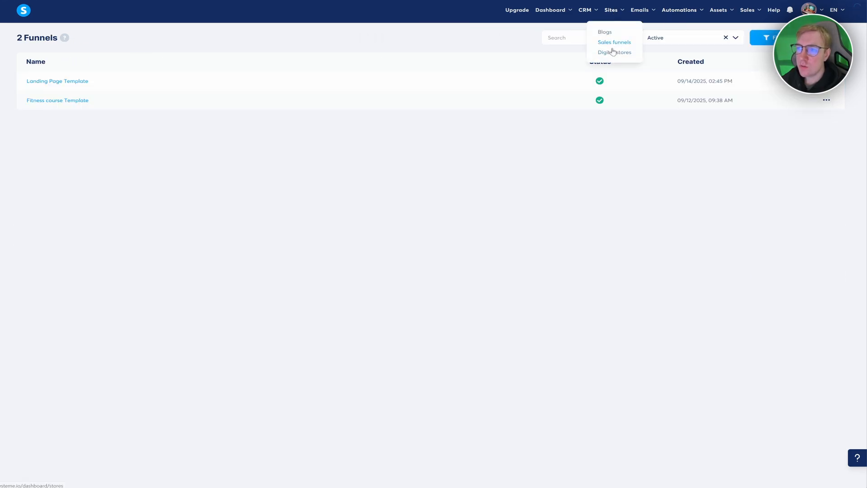
{"action": "left_click", "coordinate": [41, 105]}
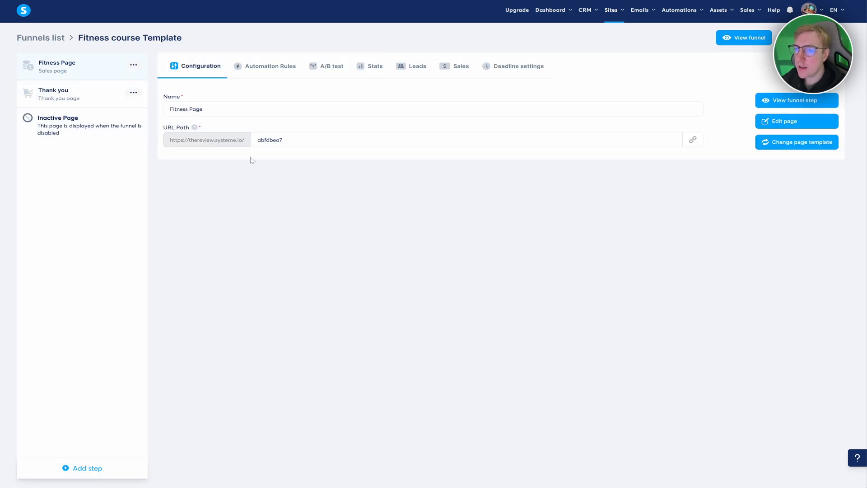
- Delete the Fitness Page step's existing automation rule and start adding a new one
{"action": "left_click", "coordinate": [273, 68]}
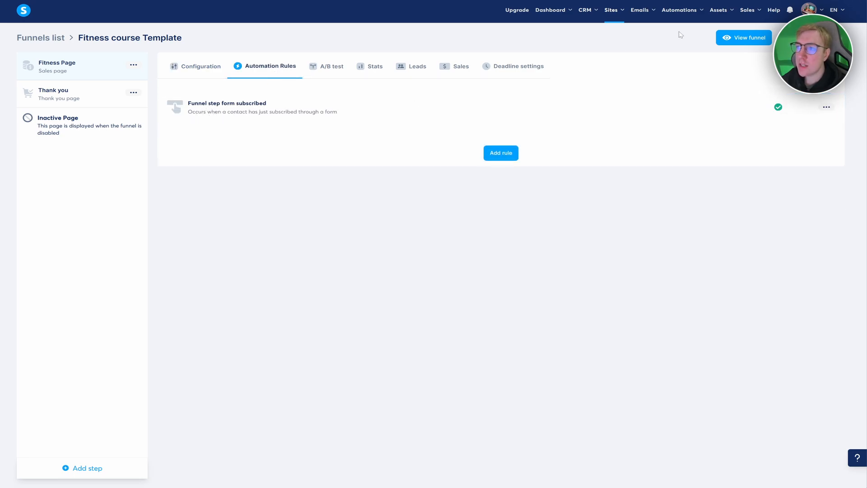
{"action": "mouse_move", "coordinate": [675, 12]}
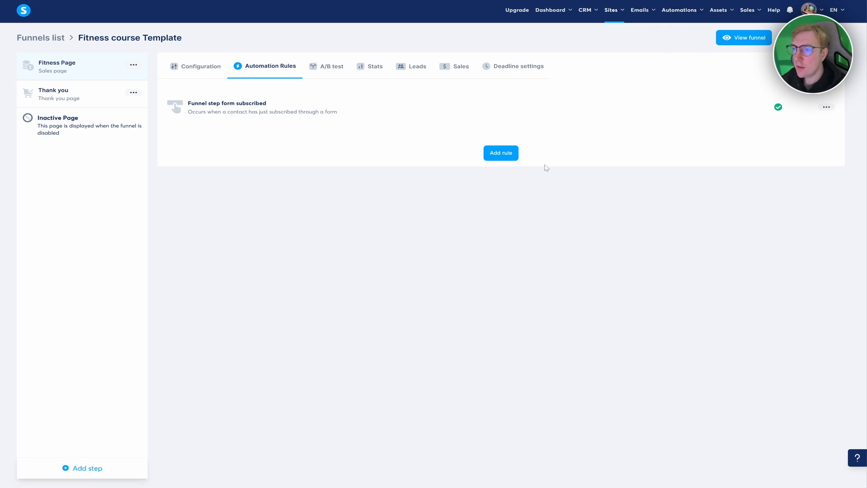
{"action": "left_click", "coordinate": [826, 106]}
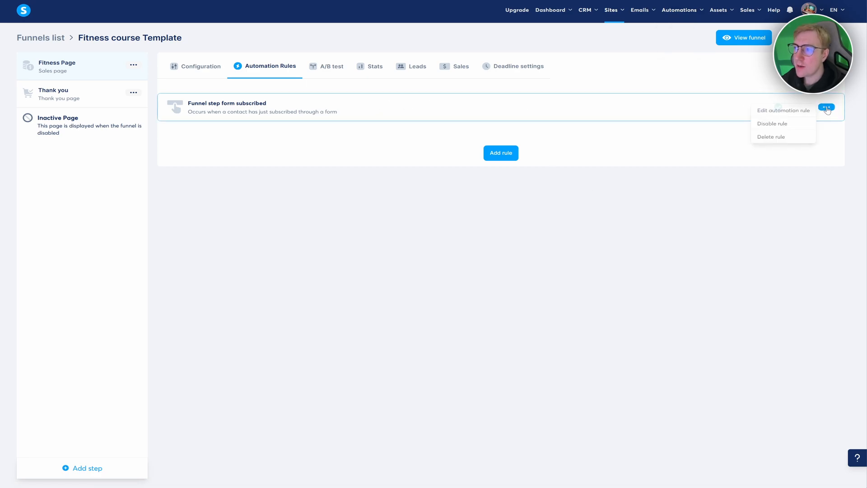
{"action": "left_click", "coordinate": [791, 136]}
{"action": "left_click", "coordinate": [487, 267]}
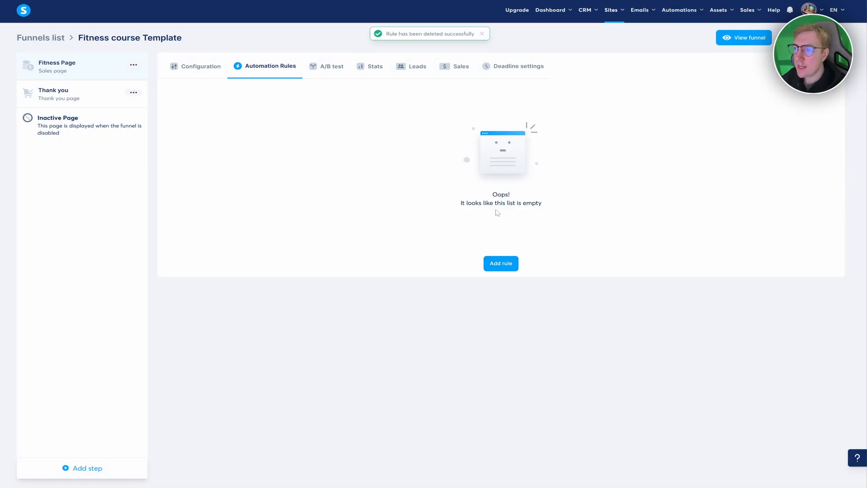
{"action": "left_click", "coordinate": [495, 265]}
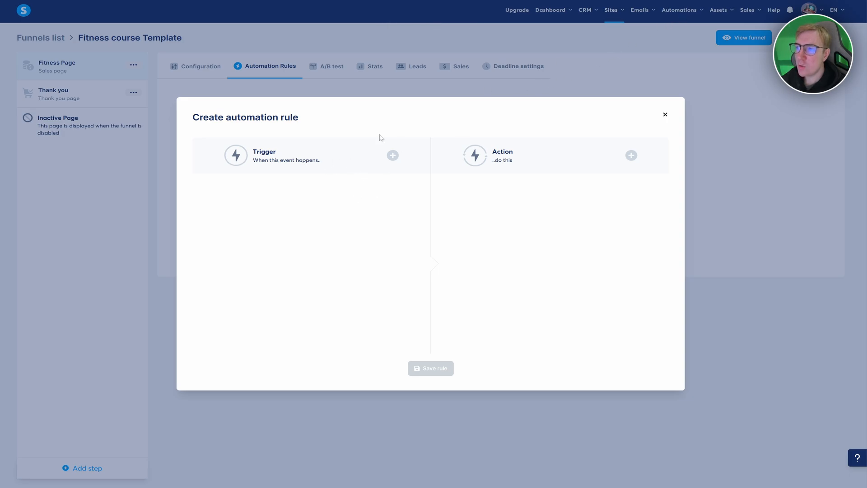
- Give the new rule a Funnel step form subscribed trigger and a Send email Day 1 Free video action
{"action": "left_click", "coordinate": [393, 155]}
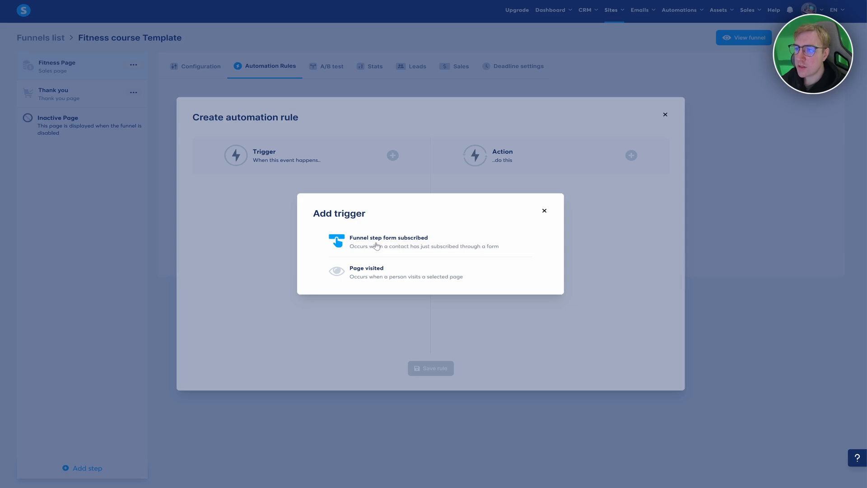
{"action": "left_click", "coordinate": [403, 245]}
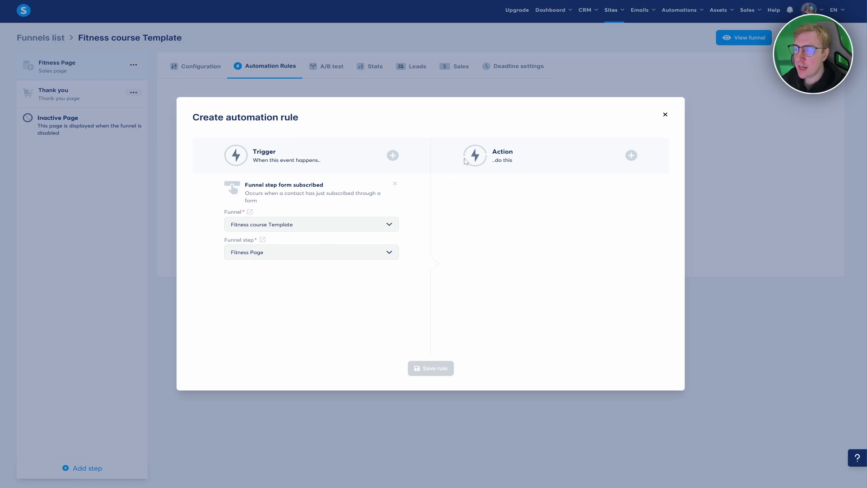
{"action": "left_click", "coordinate": [631, 155]}
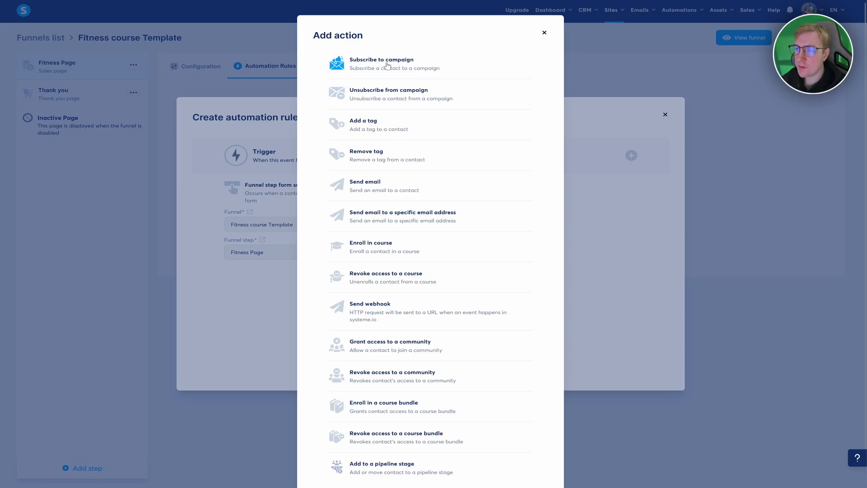
{"action": "left_click", "coordinate": [374, 186]}
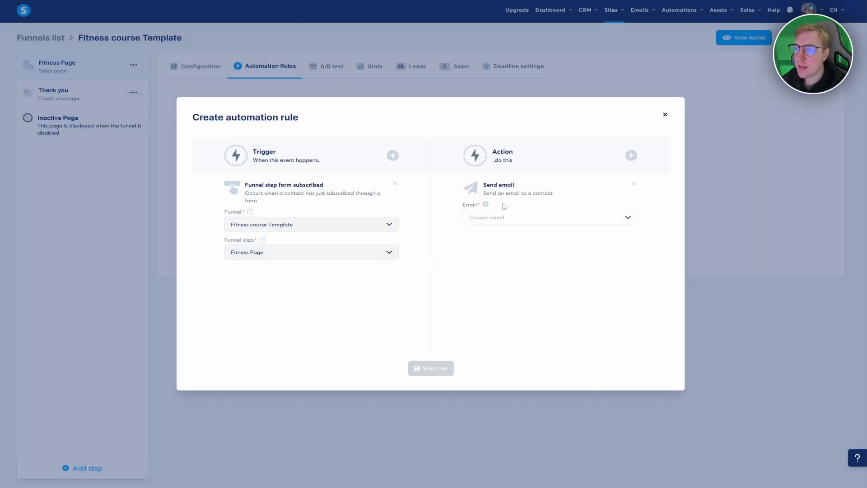
{"action": "left_click", "coordinate": [489, 221]}
{"action": "left_click", "coordinate": [481, 235]}
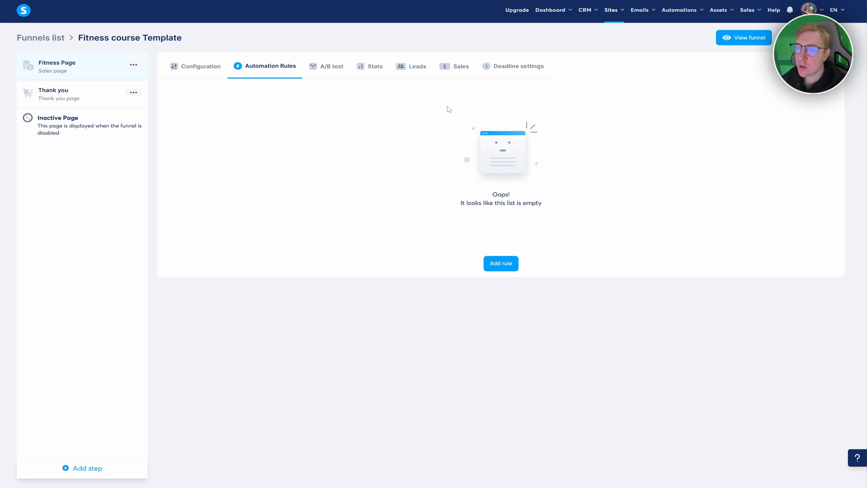
- Open the Free Fitness Challenge workflow from Automations > Workflows and scroll through its flowchart
{"action": "mouse_move", "coordinate": [684, 15]}
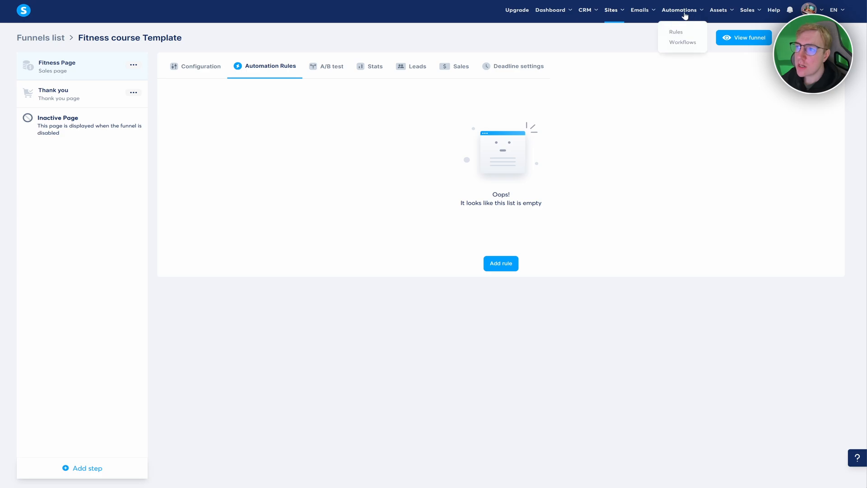
{"action": "left_click", "coordinate": [682, 42]}
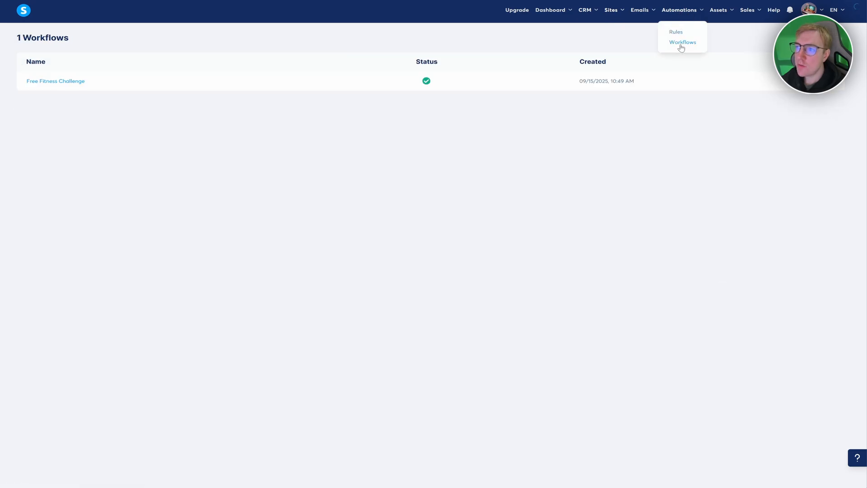
{"action": "left_click", "coordinate": [65, 83]}
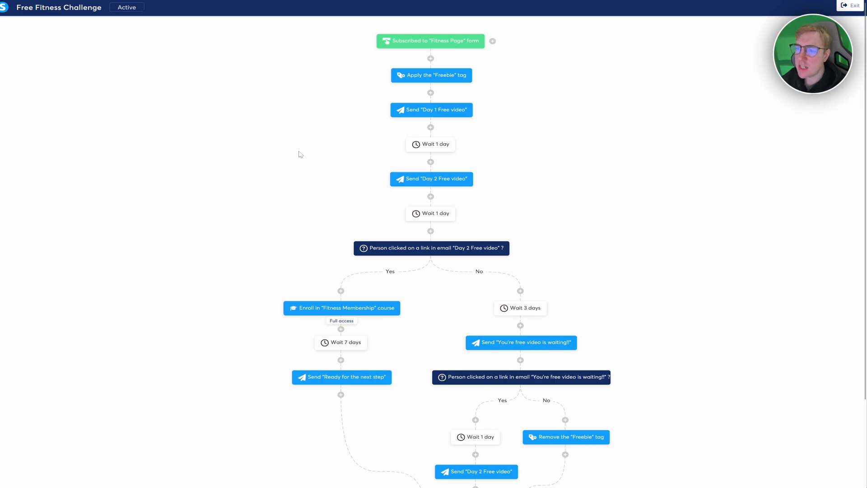
{"action": "scroll", "coordinate": [342, 221], "scroll_direction": "down", "scroll_amount": 1}
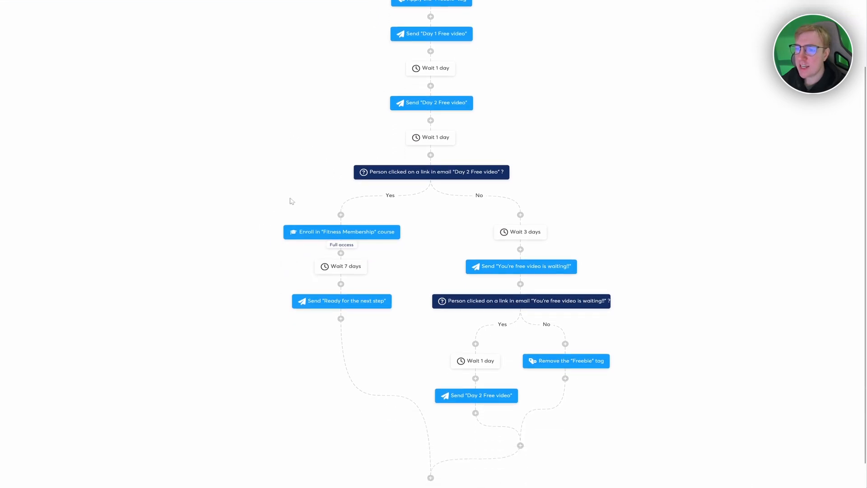
{"action": "scroll", "coordinate": [302, 199], "scroll_direction": "up", "scroll_amount": 2}
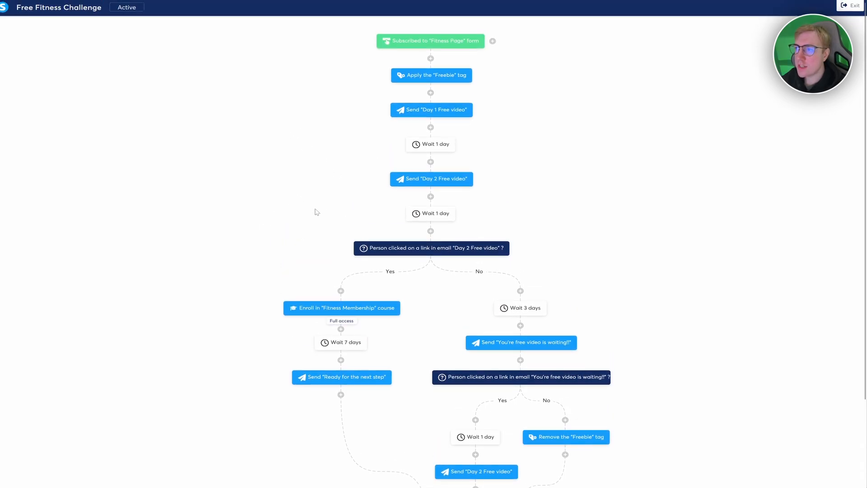